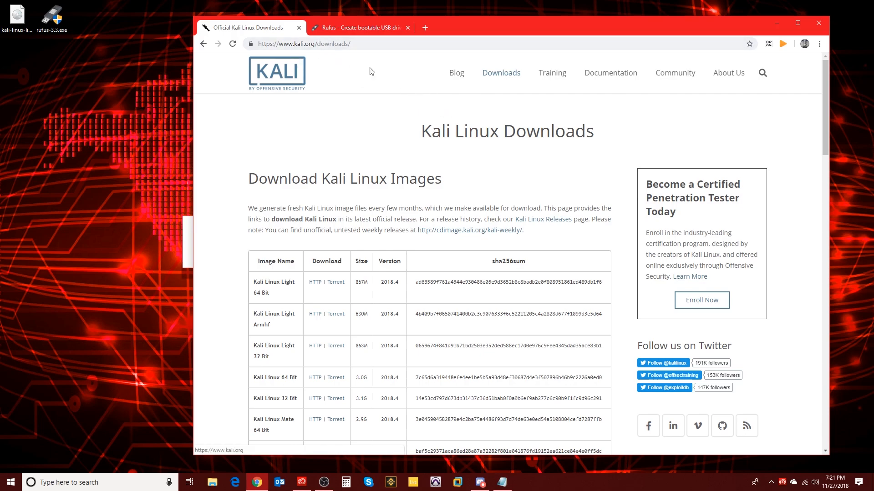
Copy the Kali Linux Light 64 Bit sha256 hash from the downloads page.
{"action": "scroll", "coordinate": [411, 249], "scroll_direction": "down", "scroll_amount": 7}
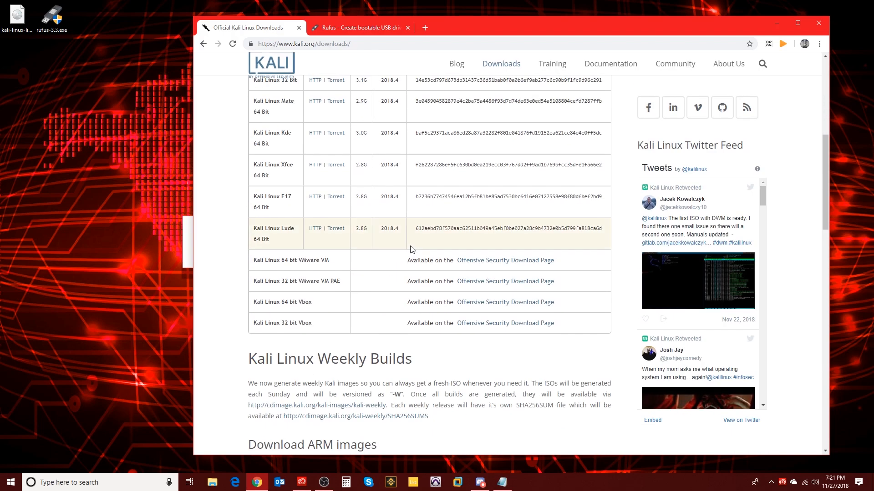
{"action": "scroll", "coordinate": [411, 250], "scroll_direction": "up", "scroll_amount": 8}
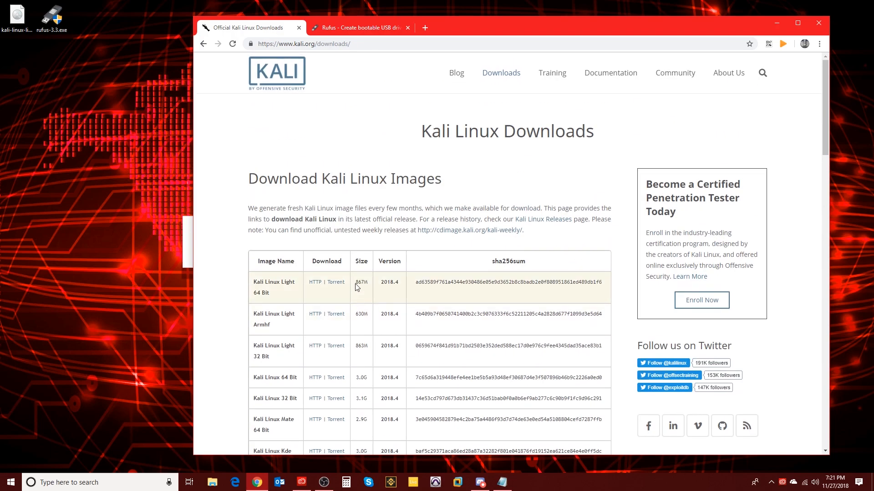
{"action": "scroll", "coordinate": [356, 286], "scroll_direction": "down", "scroll_amount": 15}
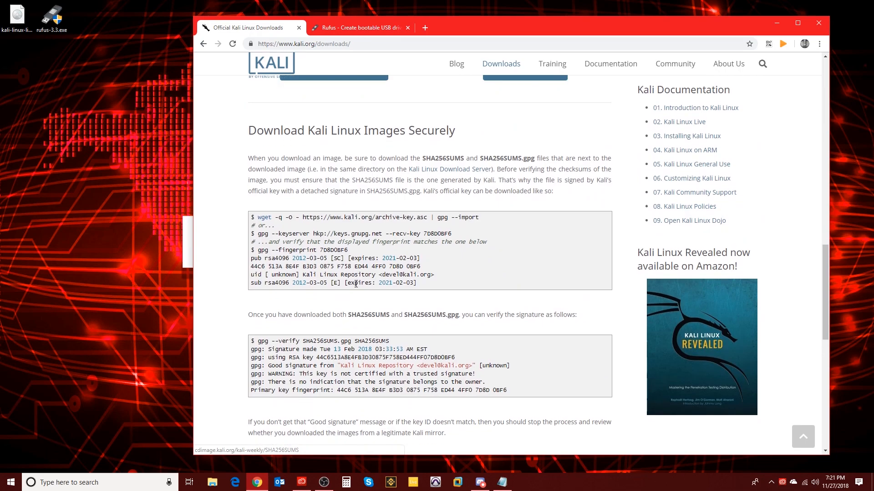
{"action": "scroll", "coordinate": [318, 291], "scroll_direction": "up", "scroll_amount": 15}
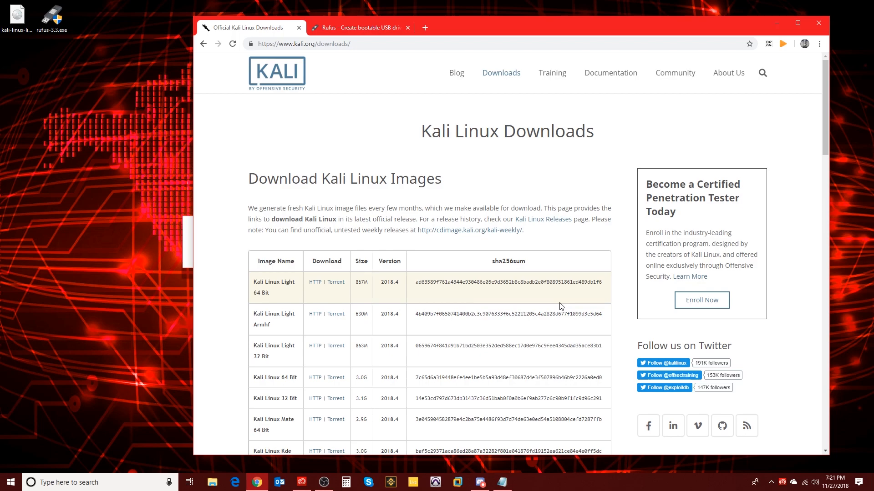
{"action": "left_click_drag", "start_coordinate": [602, 282], "coordinate": [416, 283]}
{"action": "right_click", "coordinate": [416, 283]}
{"action": "left_click", "coordinate": [428, 287]}
Paste the copied hash onto the first line of a new Notepad note.
{"action": "left_click", "coordinate": [497, 482]}
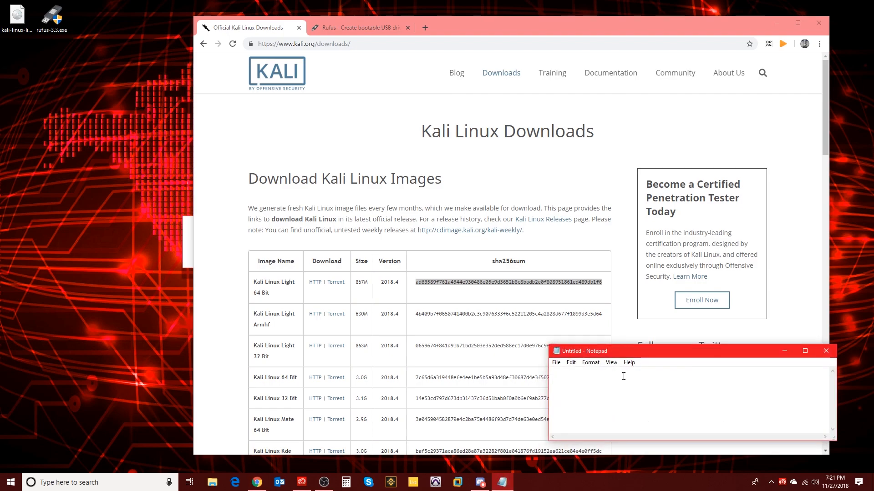
{"action": "left_click", "coordinate": [560, 374]}
{"action": "key", "text": "ctrl+v"}
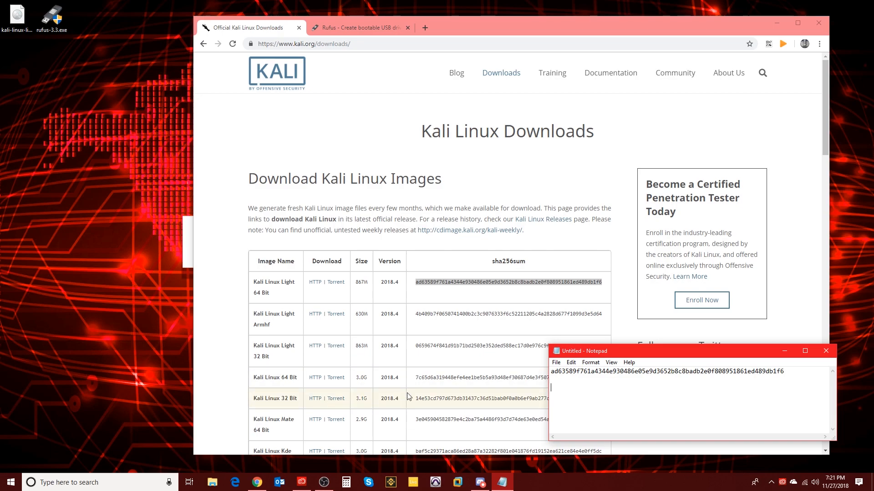
{"action": "left_click", "coordinate": [141, 485]}
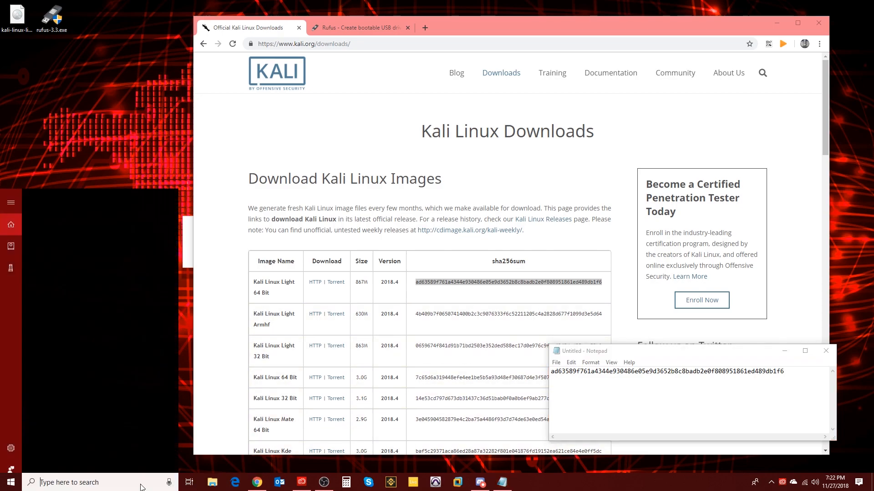
In Command Prompt, run certutil -hashfile on the Kali ISO with sha256.
{"action": "type", "text": "cmd"}
{"action": "key", "text": "Return"}
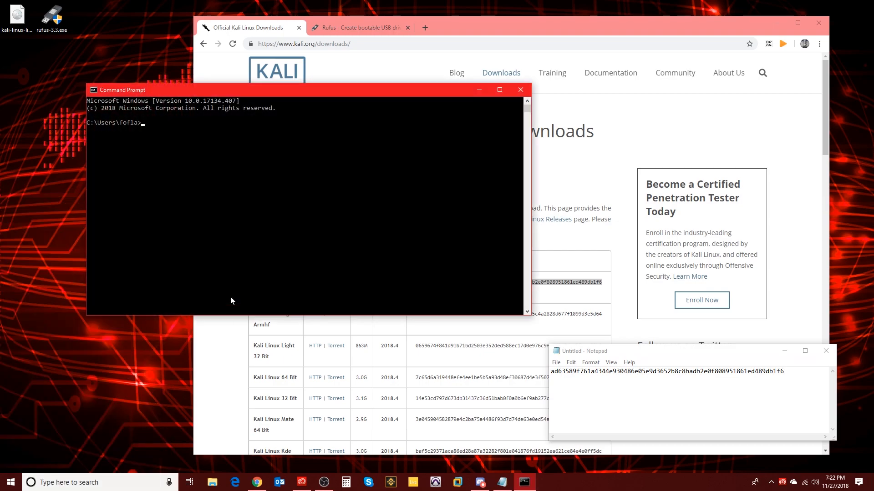
{"action": "left_click_drag", "start_coordinate": [265, 100], "coordinate": [283, 173]}
{"action": "left_click", "coordinate": [205, 130]}
{"action": "type", "text": "certutil -hashfile"}
{"action": "left_click_drag", "start_coordinate": [17, 16], "coordinate": [323, 162]}
{"action": "type", "text": "sha256"}
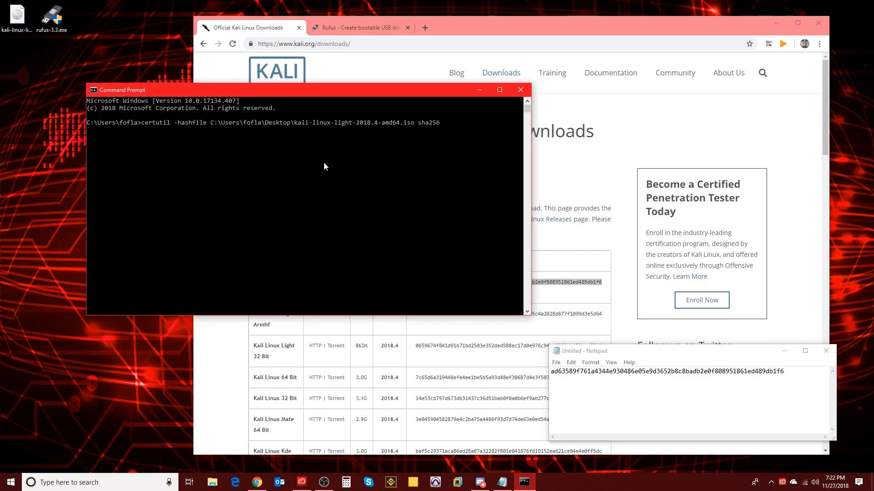
{"action": "key", "text": "Return"}
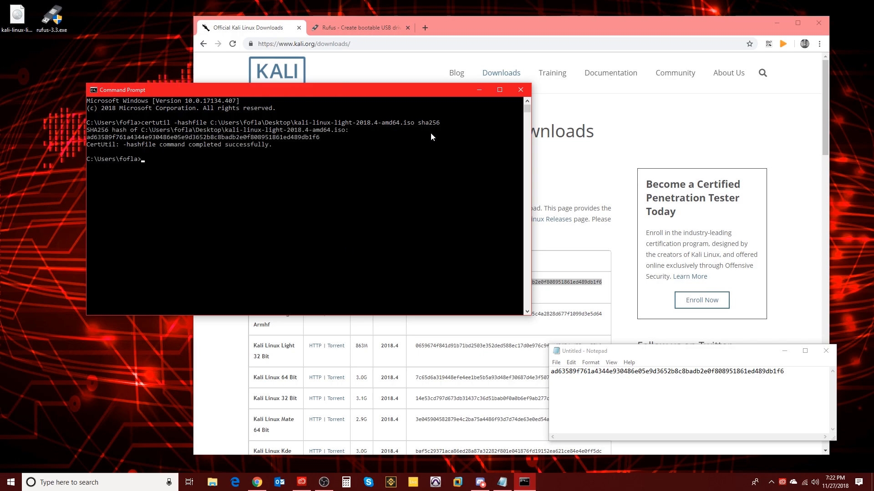
Select the complete computed SHA256 hash in the output and copy it.
{"action": "left_click_drag", "start_coordinate": [321, 137], "coordinate": [254, 130]}
{"action": "left_click", "coordinate": [278, 160]}
{"action": "left_click_drag", "start_coordinate": [319, 137], "coordinate": [197, 131]}
{"action": "left_click", "coordinate": [193, 152]}
{"action": "left_click_drag", "start_coordinate": [87, 137], "coordinate": [313, 143]}
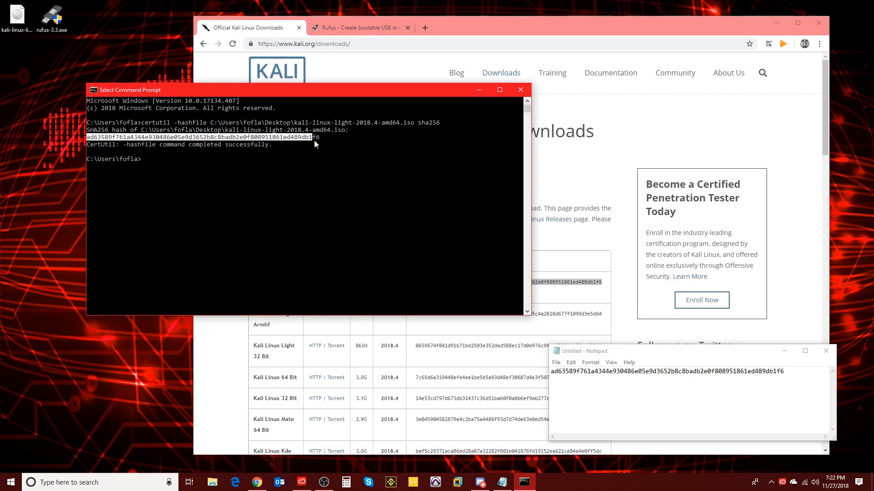
{"action": "right_click", "coordinate": [313, 137]}
{"action": "left_click", "coordinate": [303, 138]}
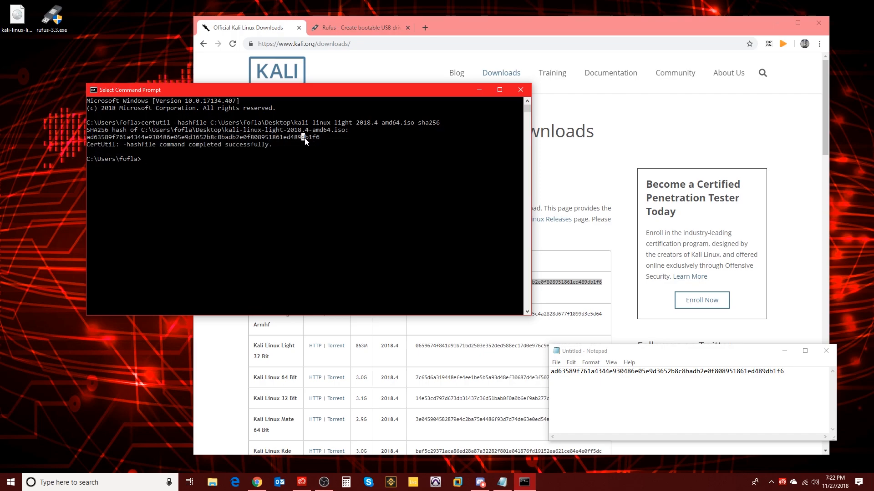
{"action": "left_click_drag", "start_coordinate": [87, 137], "coordinate": [321, 142]}
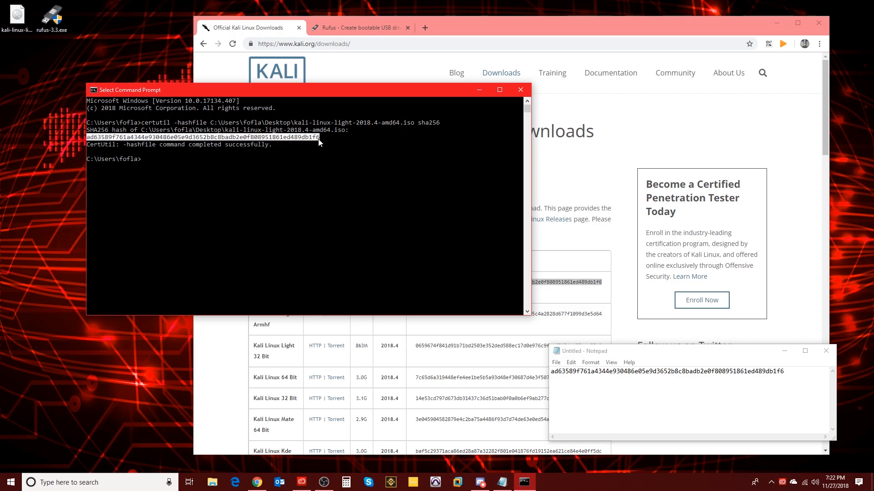
{"action": "right_click", "coordinate": [308, 143]}
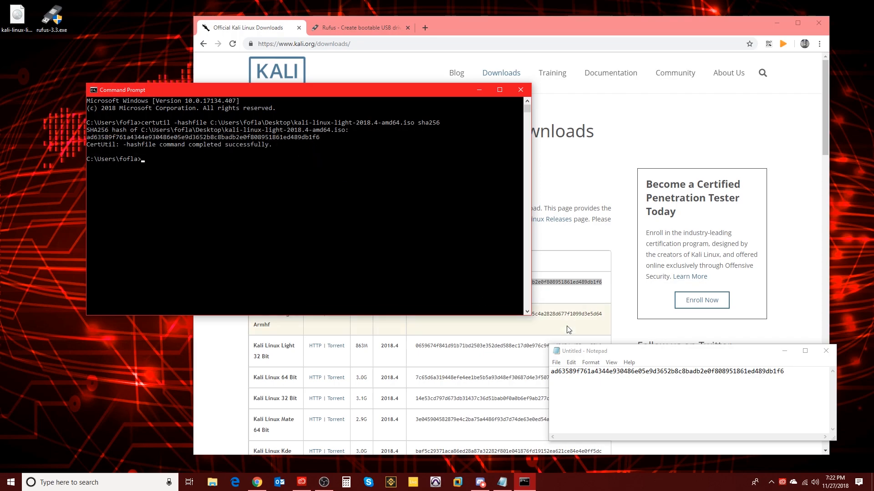
Paste the computed hash directly beneath the website hash in Notepad to compare them.
{"action": "left_click", "coordinate": [608, 399]}
{"action": "key", "text": "ctrl+v"}
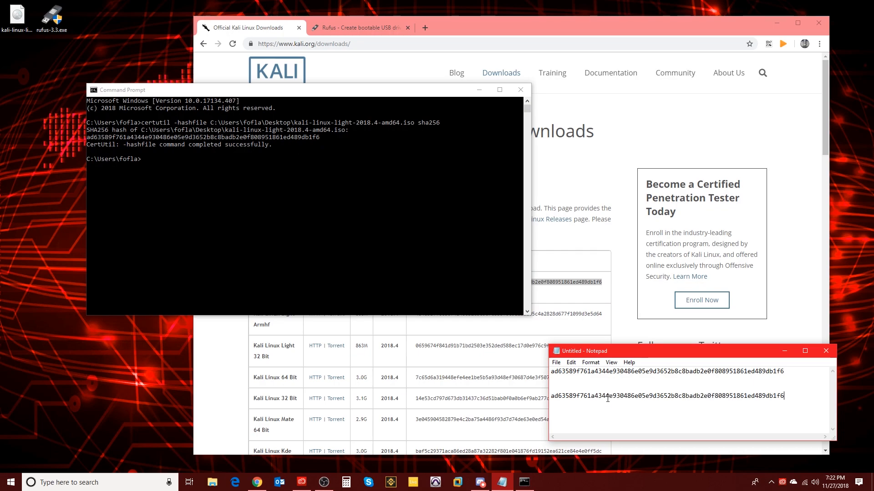
{"action": "key", "text": "BackSpace"}
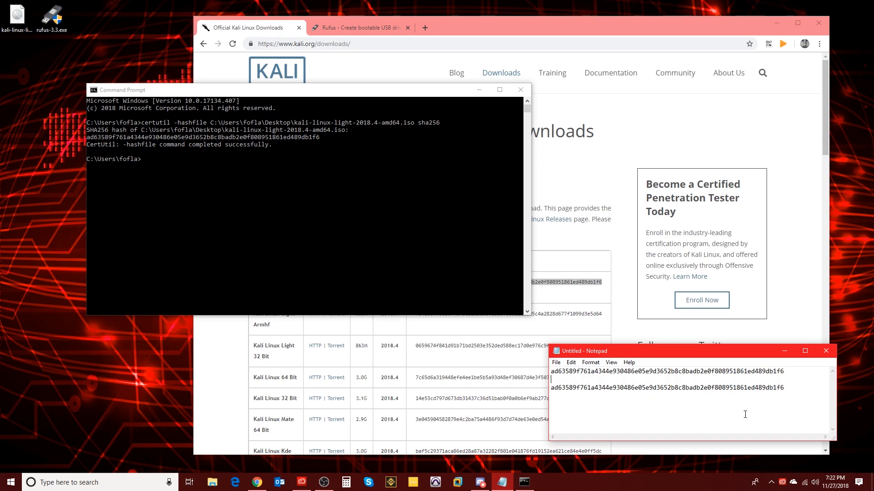
Close Notepad without saving, then close Command Prompt.
{"action": "left_click", "coordinate": [829, 354]}
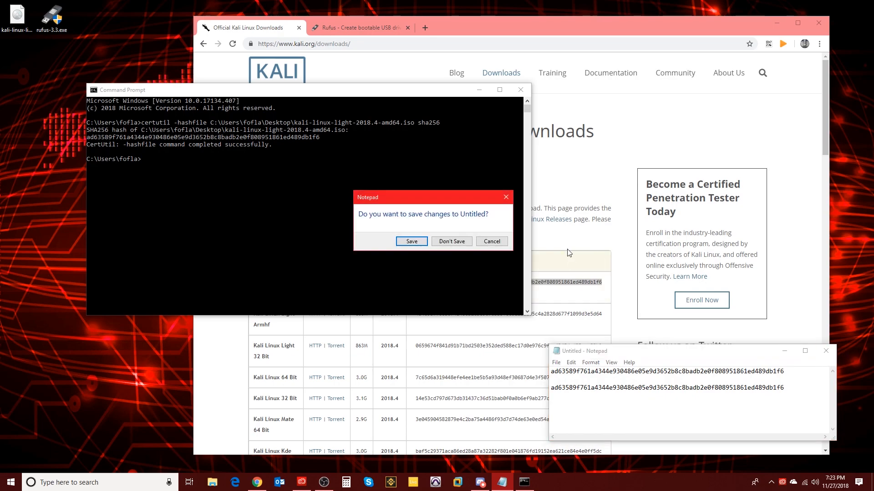
{"action": "left_click", "coordinate": [463, 243]}
{"action": "left_click", "coordinate": [526, 89]}
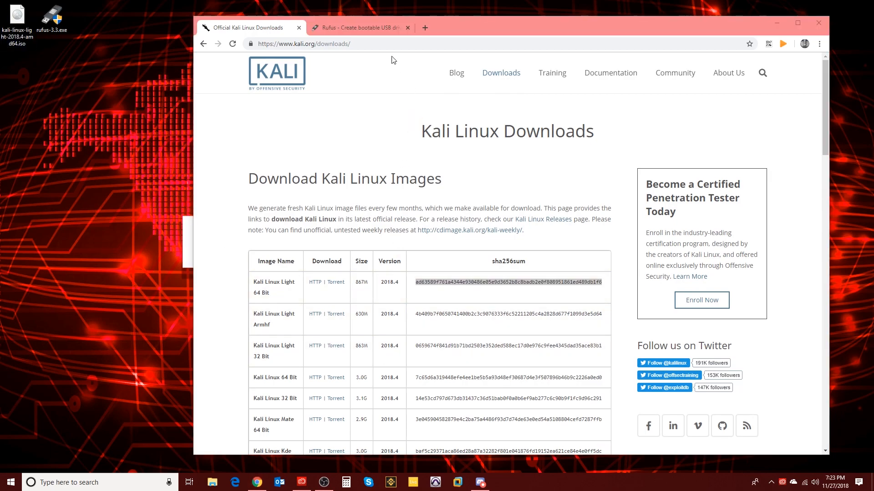
Switch to the rufus.ie tab and launch rufus-3.3.exe from the desktop.
{"action": "left_click", "coordinate": [359, 27]}
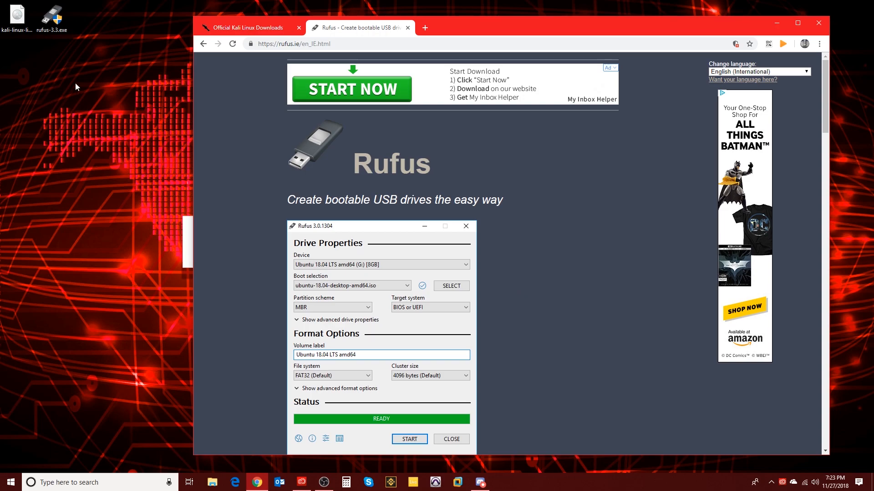
{"action": "double_click", "coordinate": [57, 19]}
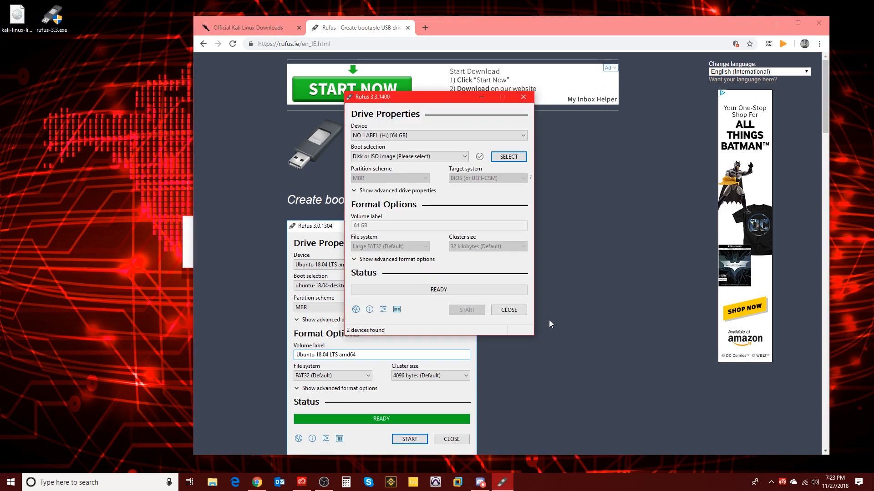
Set BOOTABLE (J:) [16 GB] as the device and load kali-linux-light-2018.4-amd64.iso as the boot image.
{"action": "left_click", "coordinate": [522, 135]}
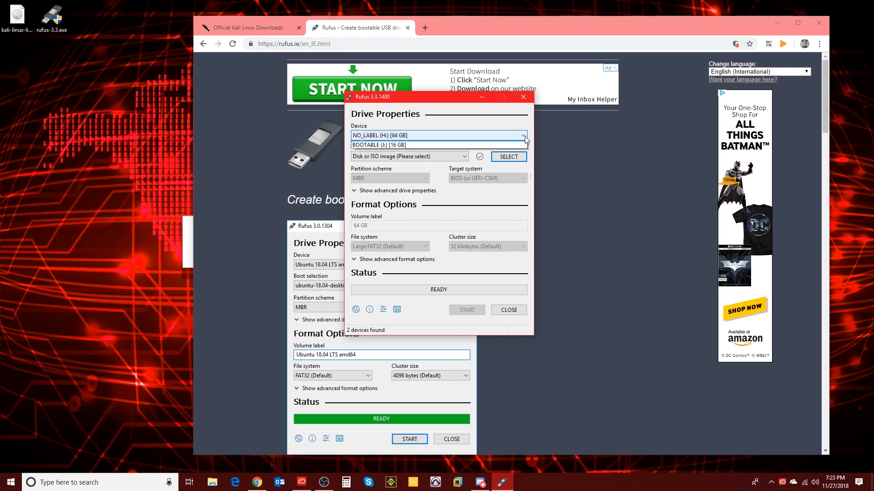
{"action": "left_click", "coordinate": [409, 146]}
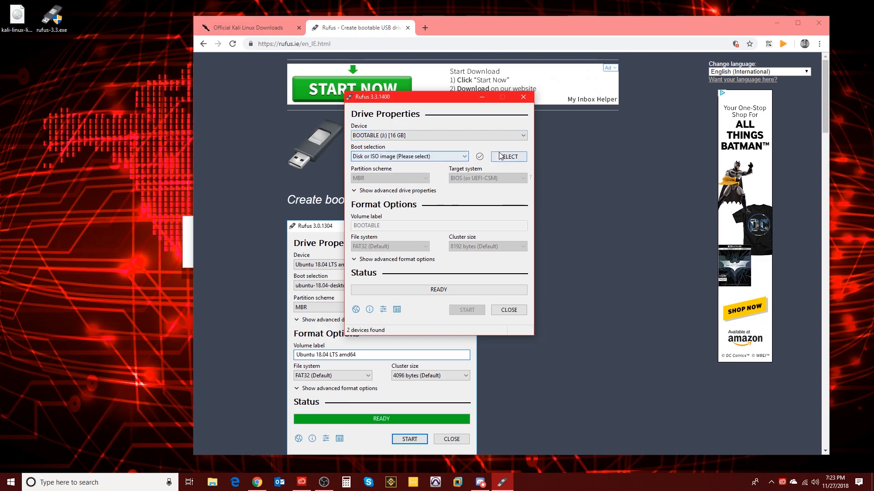
{"action": "left_click", "coordinate": [502, 157]}
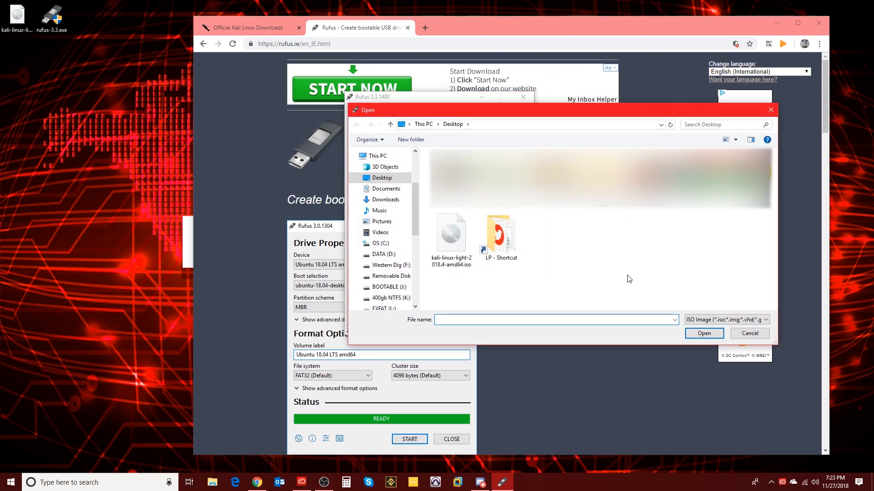
{"action": "left_click", "coordinate": [460, 233]}
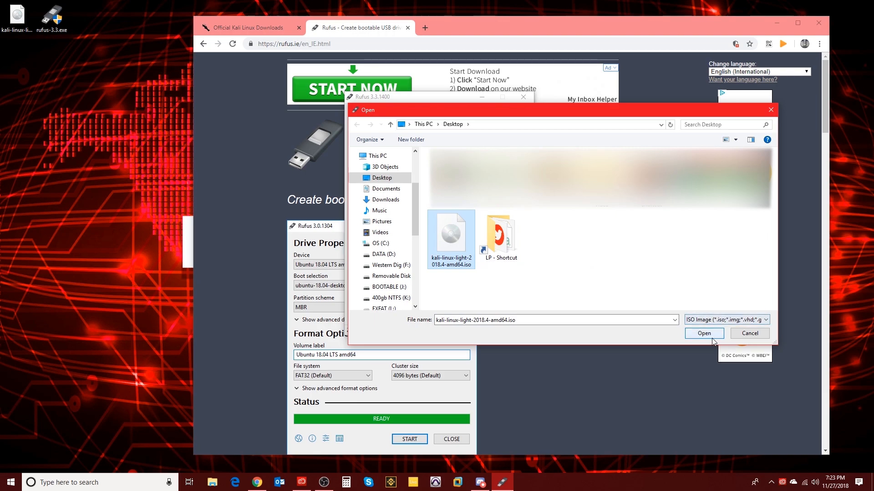
{"action": "left_click", "coordinate": [707, 334]}
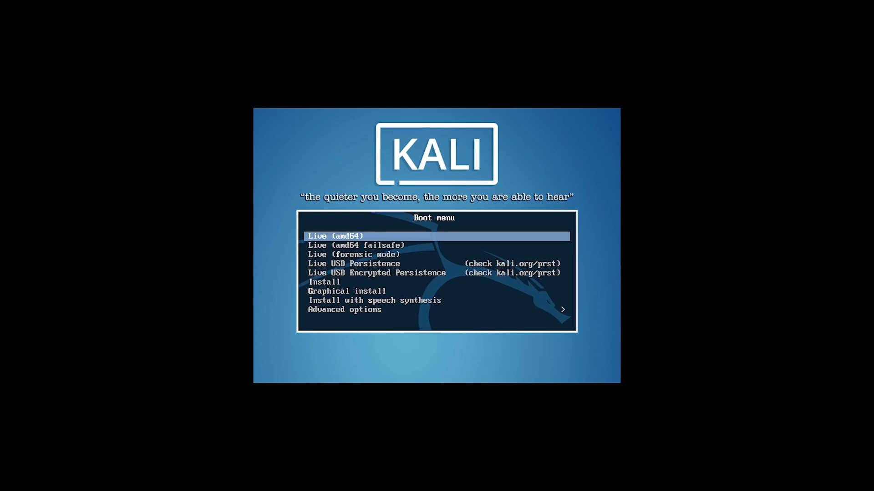
Highlight the Graphical install entry in the Kali boot menu and boot it.
{"action": "key", "text": "Down"}
{"action": "key", "text": "Down"}
{"action": "key", "text": "Down"}
{"action": "key", "text": "Down"}
{"action": "key", "text": "Down"}
{"action": "key", "text": "Down"}
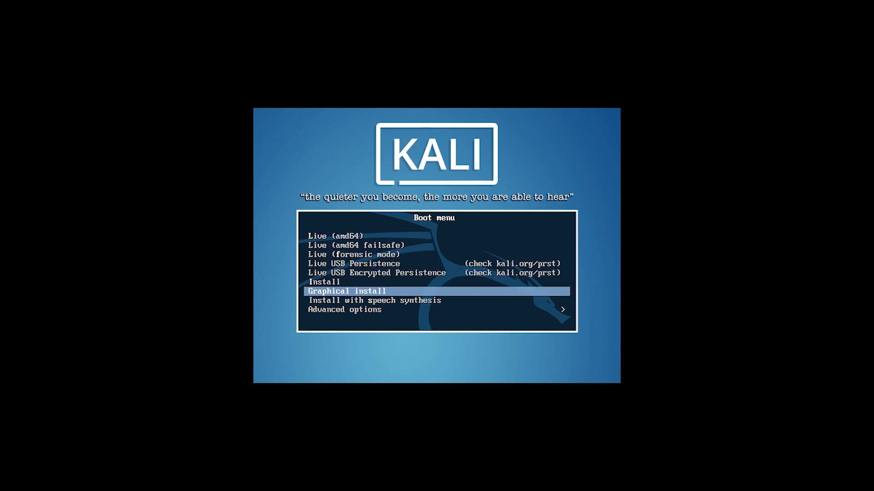
{"action": "key", "text": "Up"}
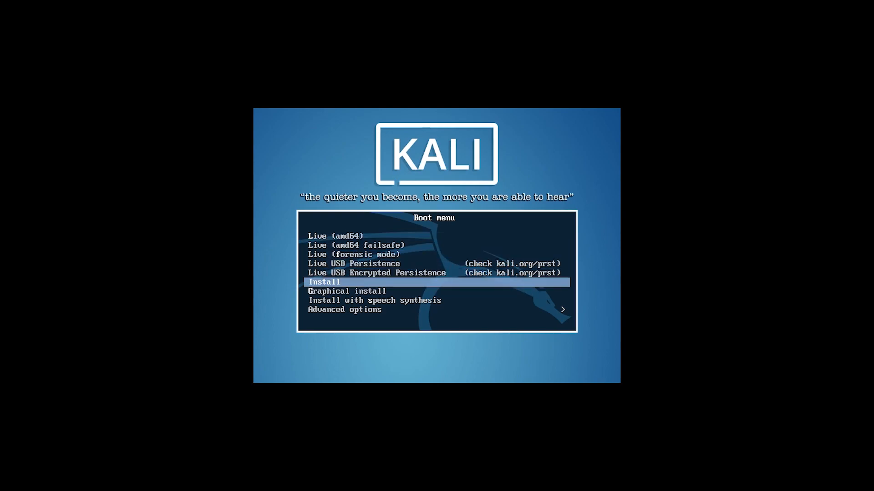
{"action": "key", "text": "Down"}
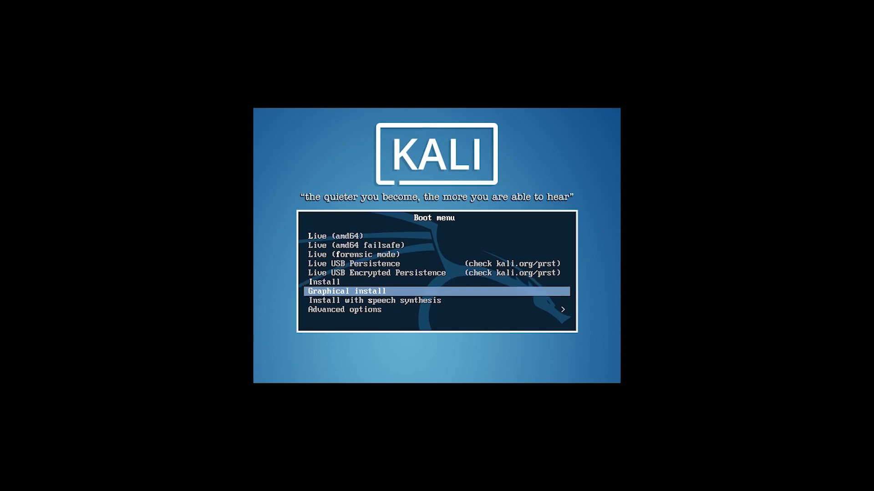
{"action": "key", "text": "Return"}
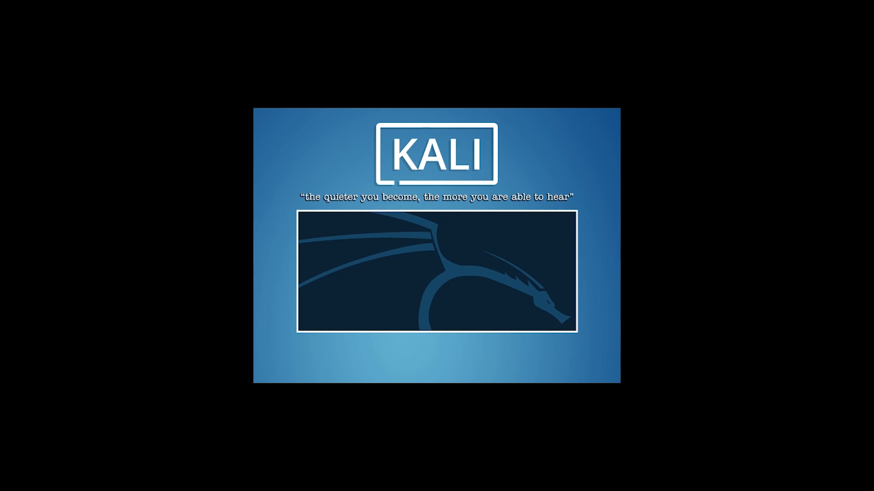
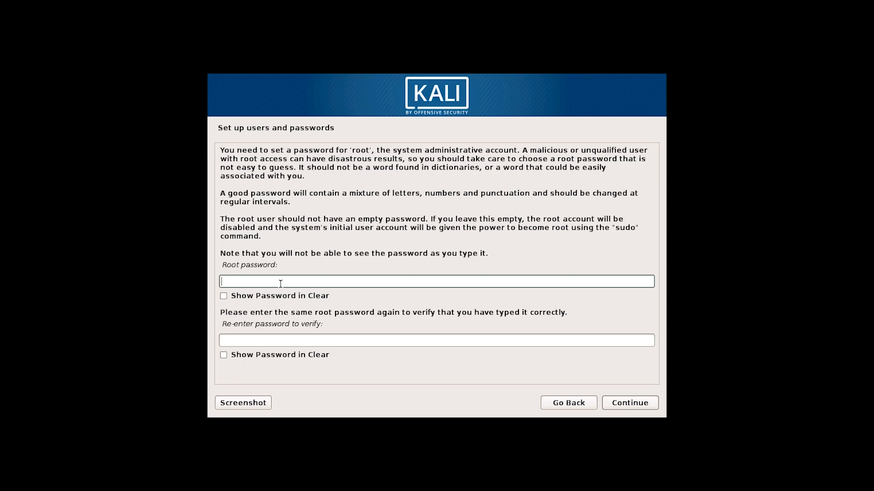
Type the chosen root password into the root password field.
{"action": "type", "text": "toor"}
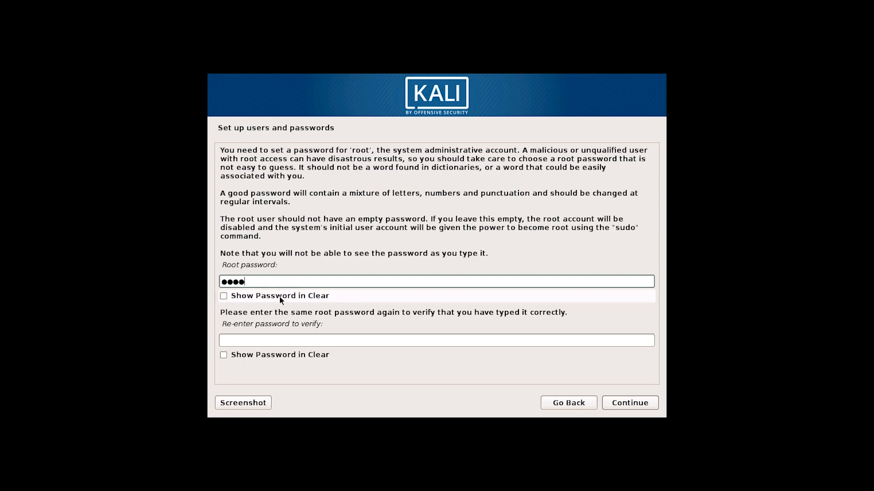
Show the root password, re-enter it in the verify field with Show enabled, and continue.
{"action": "left_click", "coordinate": [223, 296]}
{"action": "left_click", "coordinate": [242, 341]}
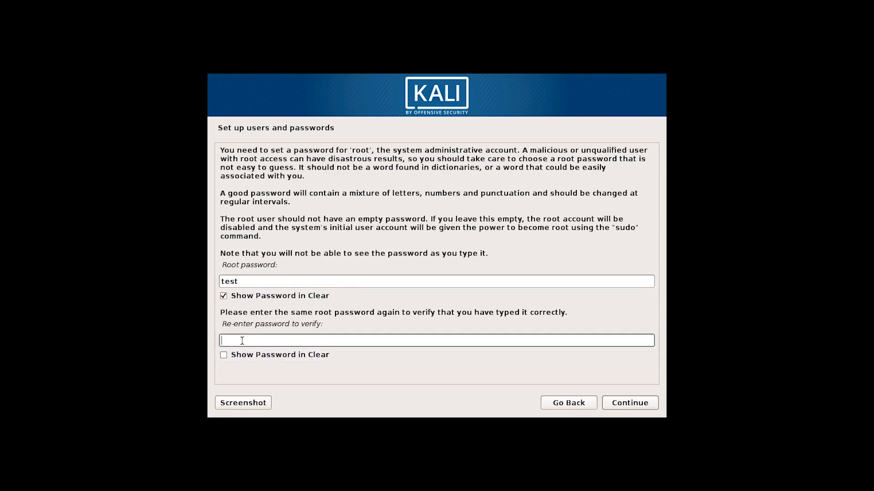
{"action": "type", "text": "test"}
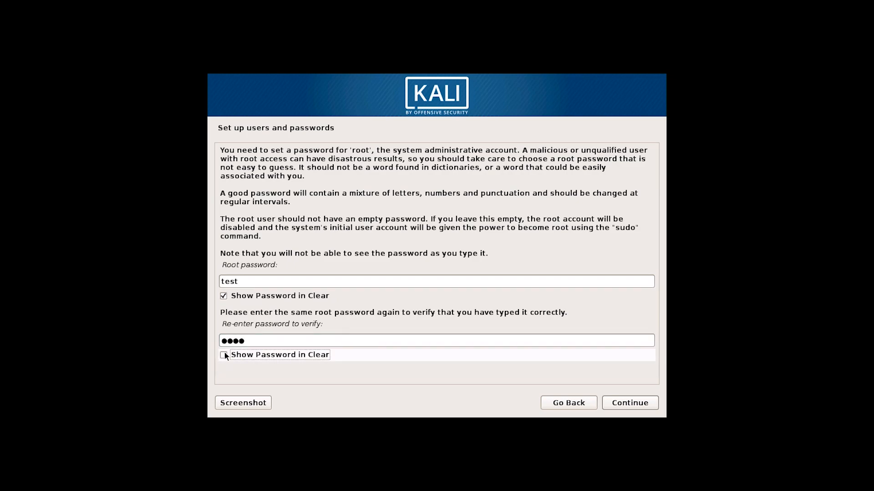
{"action": "left_click", "coordinate": [224, 355]}
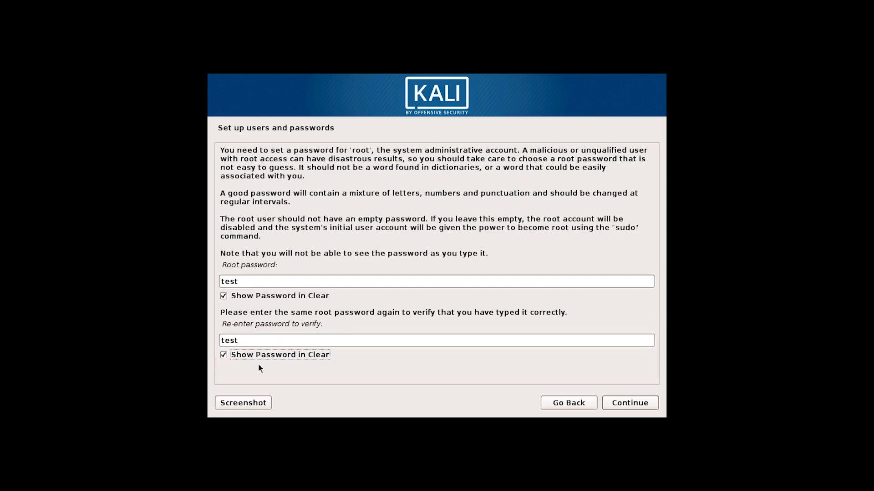
{"action": "left_click", "coordinate": [640, 406]}
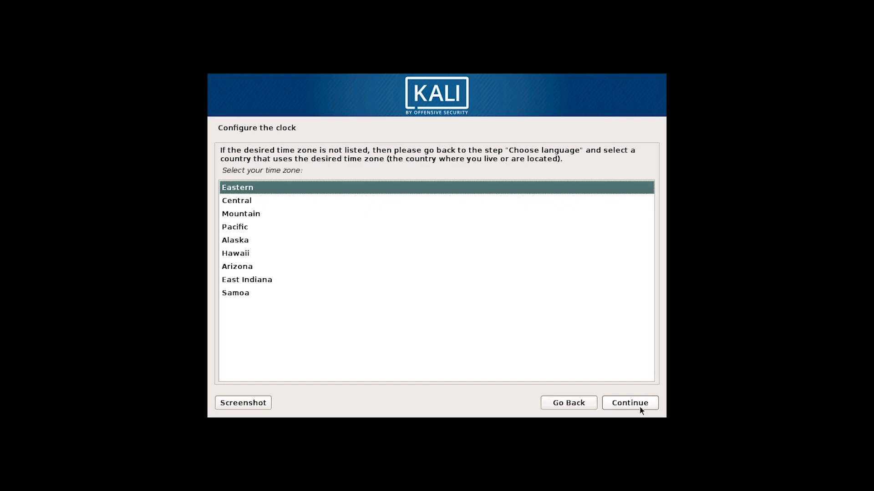
Accept Eastern as the clock's time zone.
{"action": "left_click", "coordinate": [640, 407]}
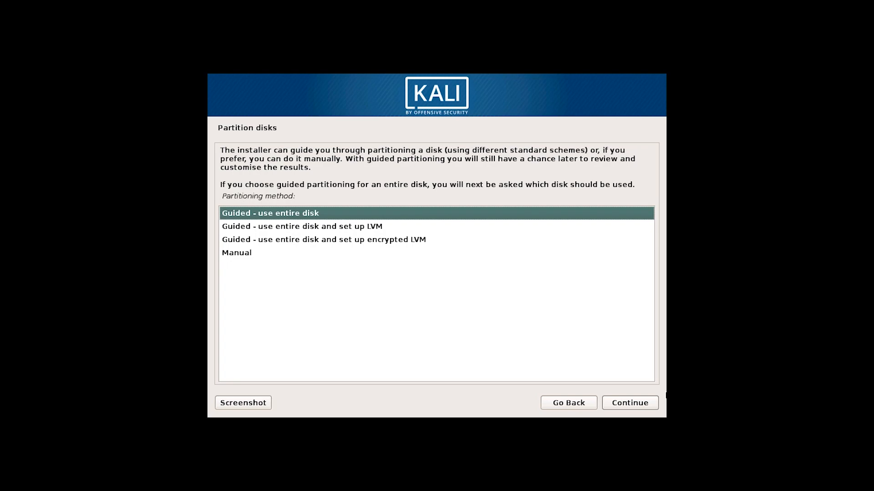
Guided-partition the entire 8.6 GB SCSI3 sda disk with all files in one partition.
{"action": "left_click", "coordinate": [635, 408]}
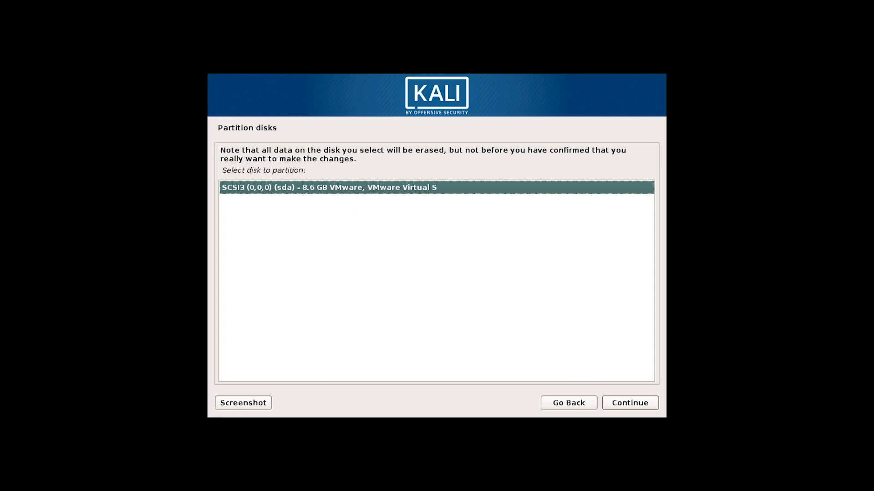
{"action": "left_click", "coordinate": [632, 407]}
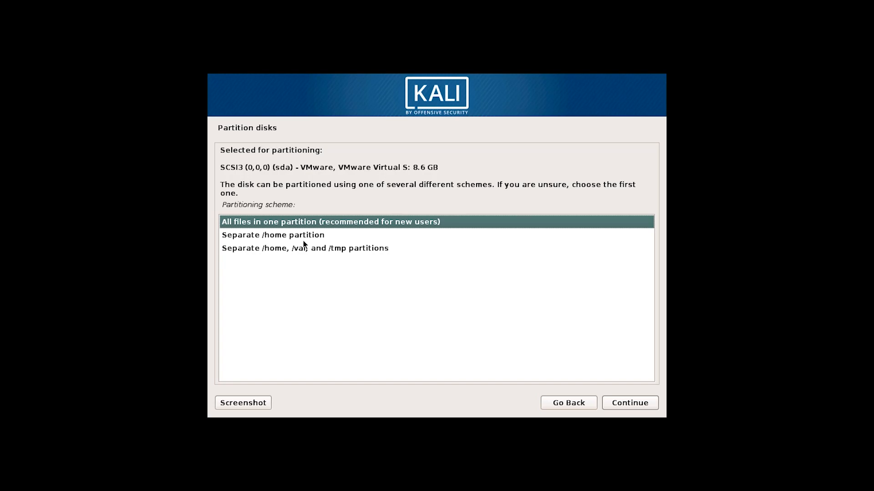
{"action": "left_click", "coordinate": [635, 405]}
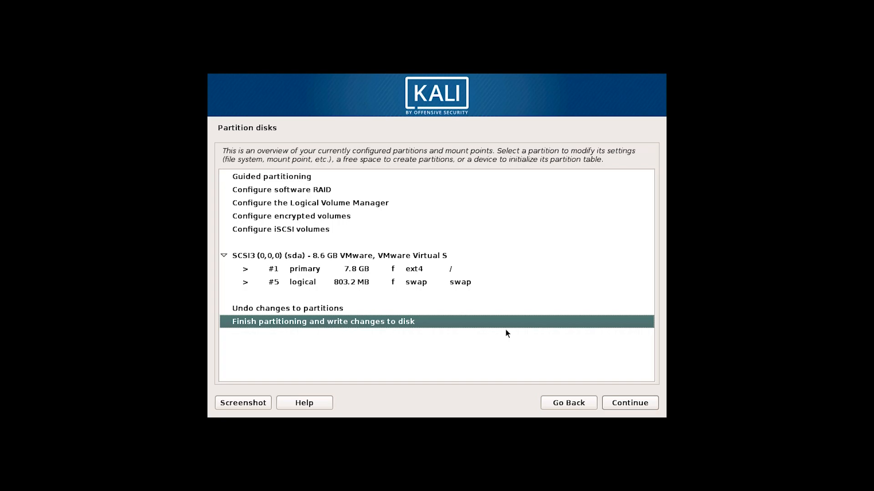
Write the 7.8 GB ext4 root and 803.2 MB swap partitions to sda.
{"action": "left_click", "coordinate": [618, 404]}
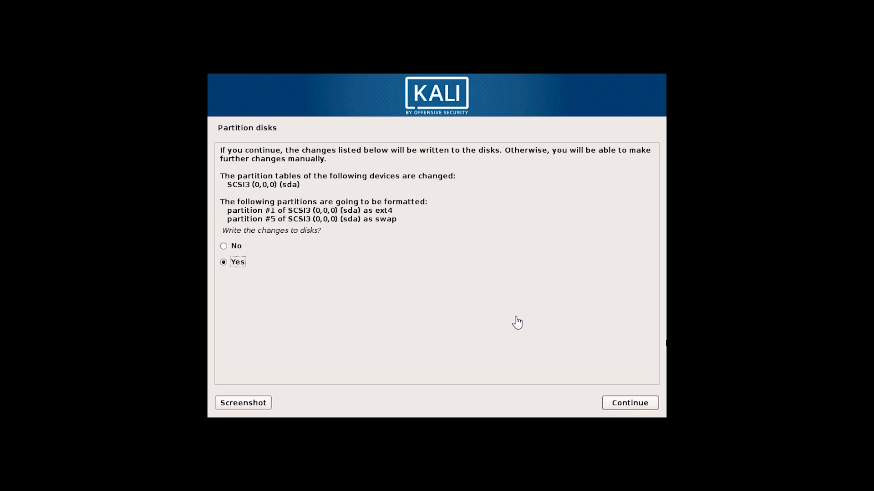
{"action": "left_click", "coordinate": [628, 403]}
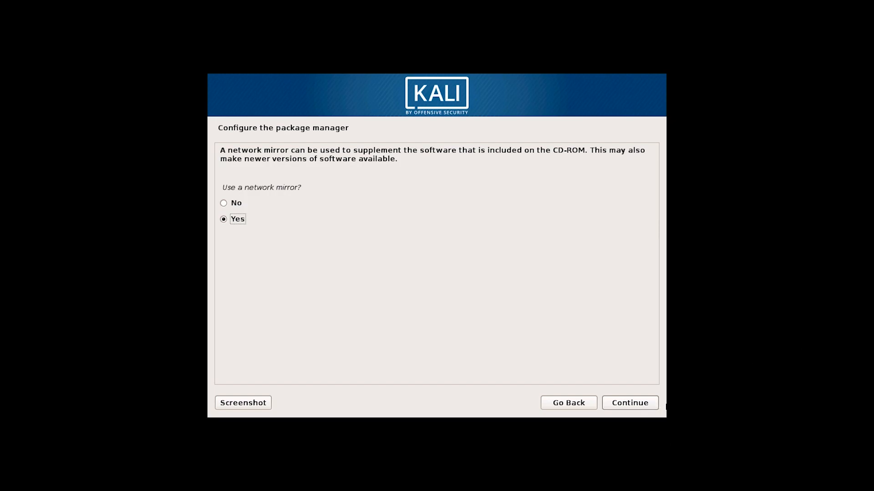
Use a network mirror with the HTTP proxy left blank.
{"action": "left_click", "coordinate": [622, 407]}
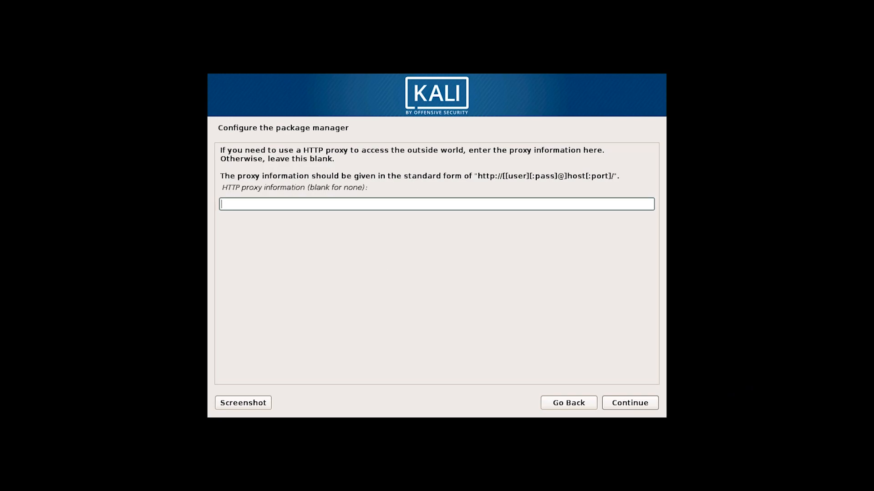
{"action": "left_click", "coordinate": [632, 402]}
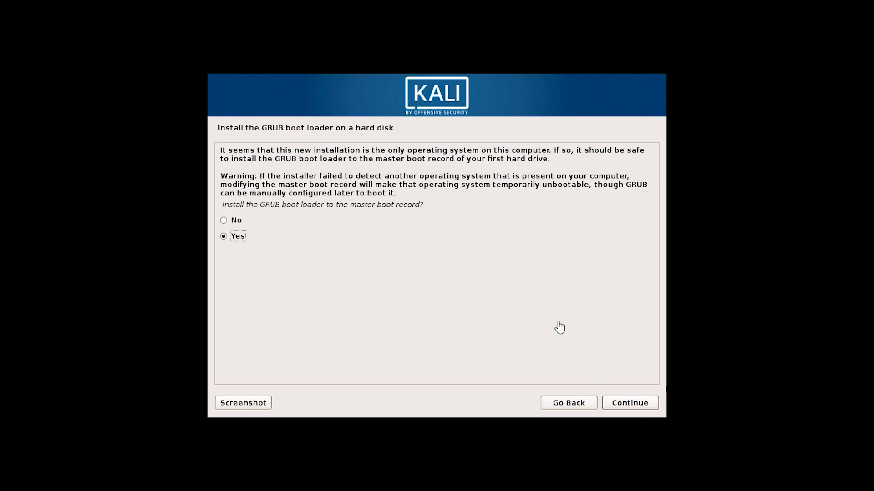
Install the GRUB boot loader to the master boot record on /dev/sda.
{"action": "left_click", "coordinate": [628, 405]}
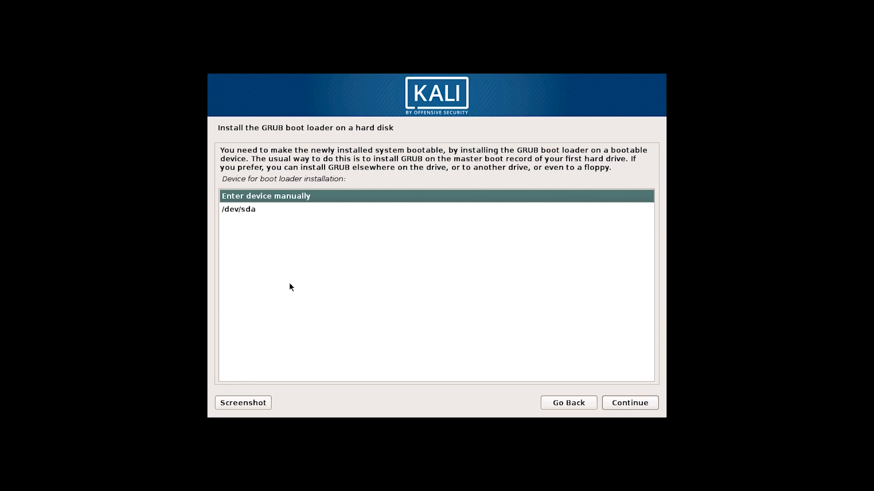
{"action": "left_click", "coordinate": [242, 210]}
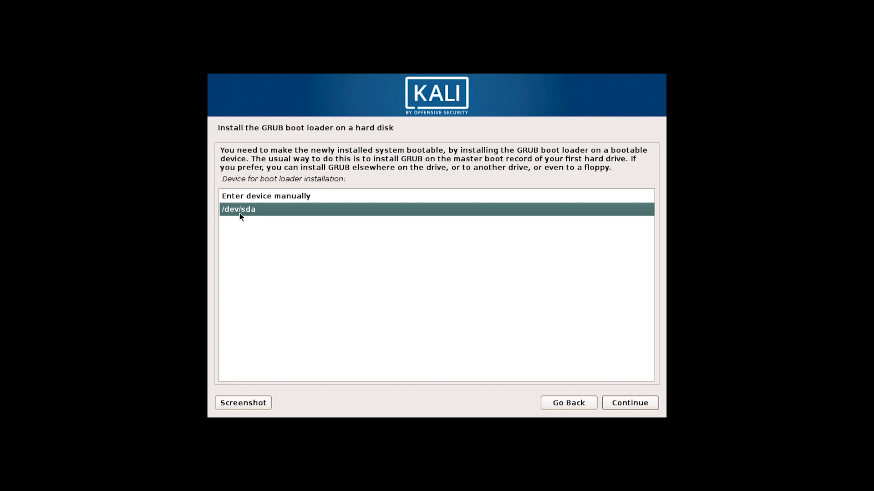
{"action": "left_click", "coordinate": [634, 401]}
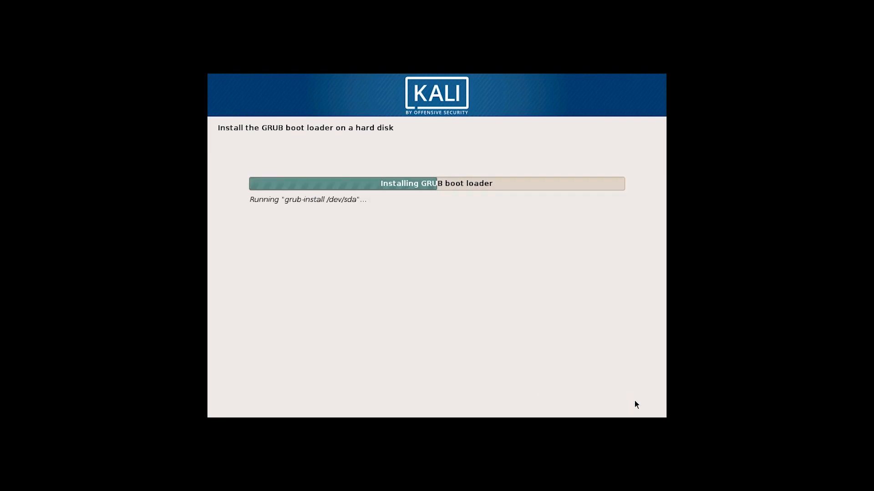